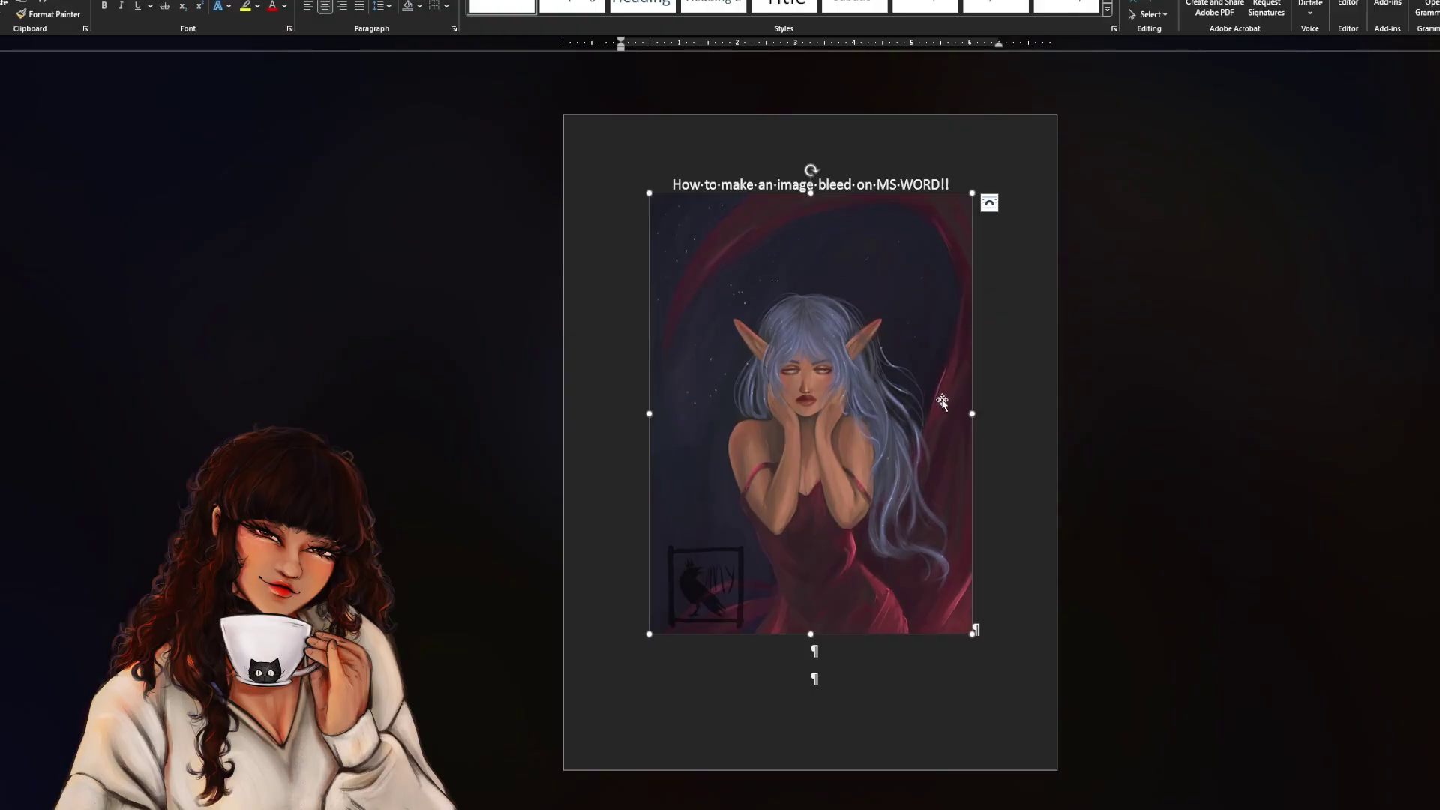
Step: Delete one of the empty paragraphs below the image
click(969, 187)
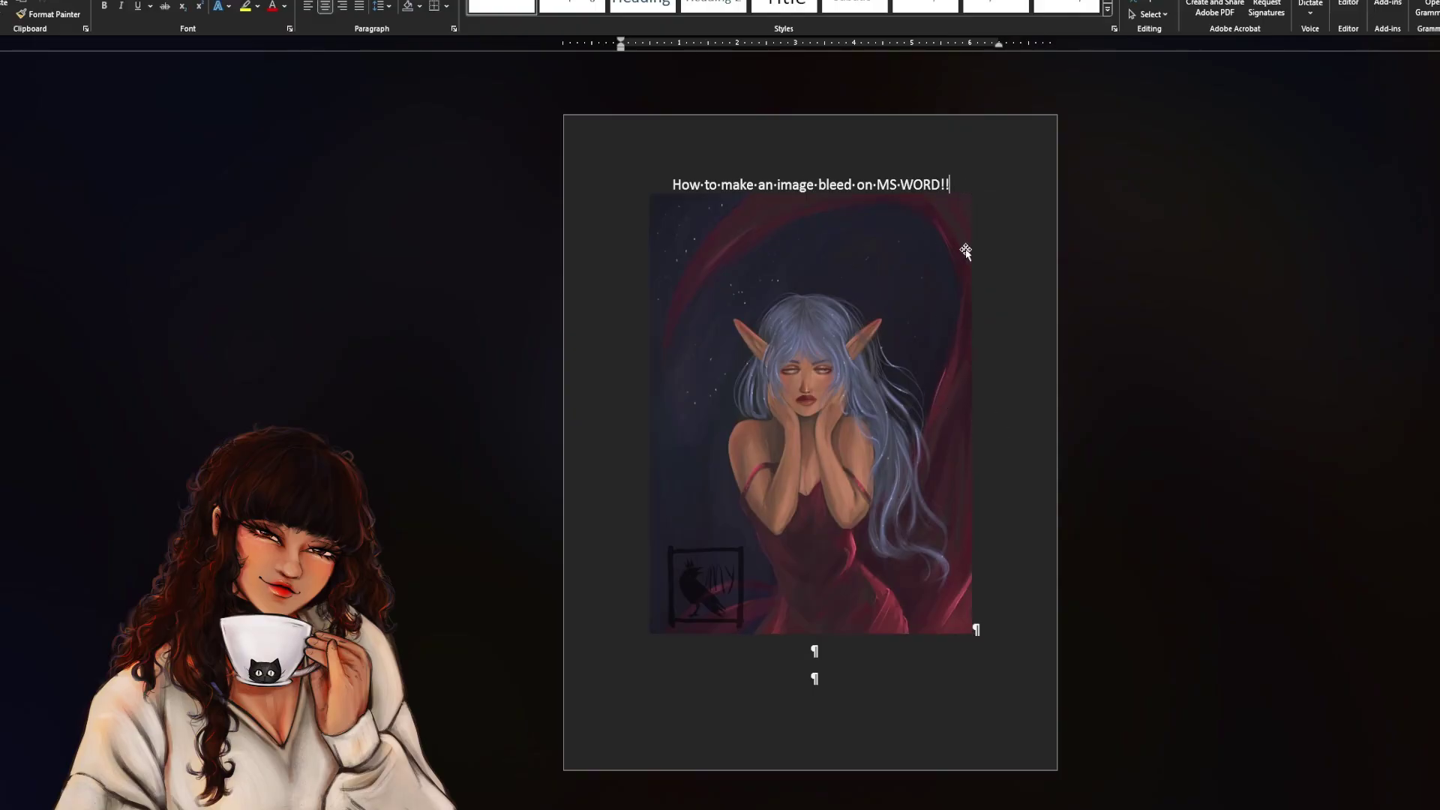
click(833, 650)
key(Delete)
Step: Set the layout option of the image below the title to In Front of Text
click(941, 347)
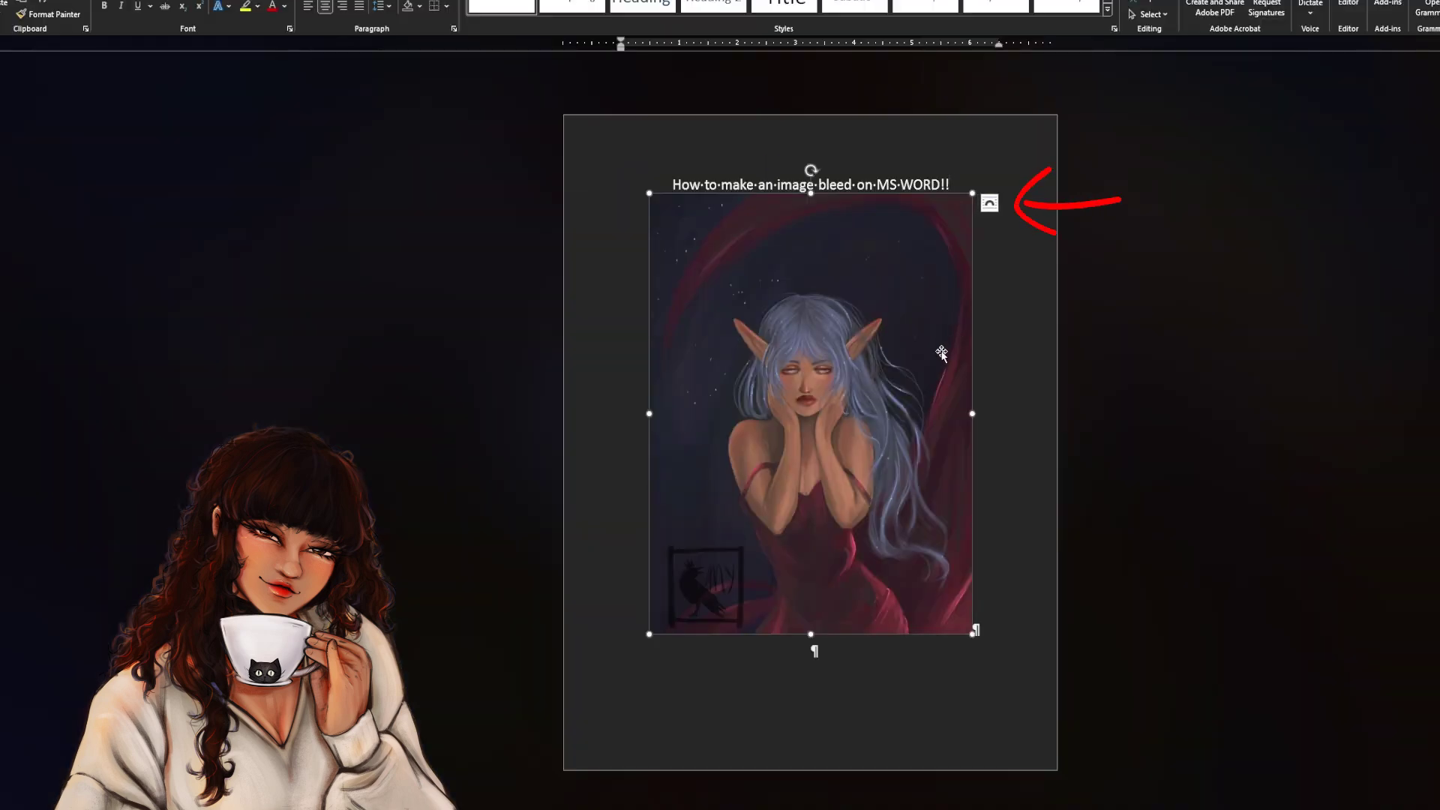
click(988, 204)
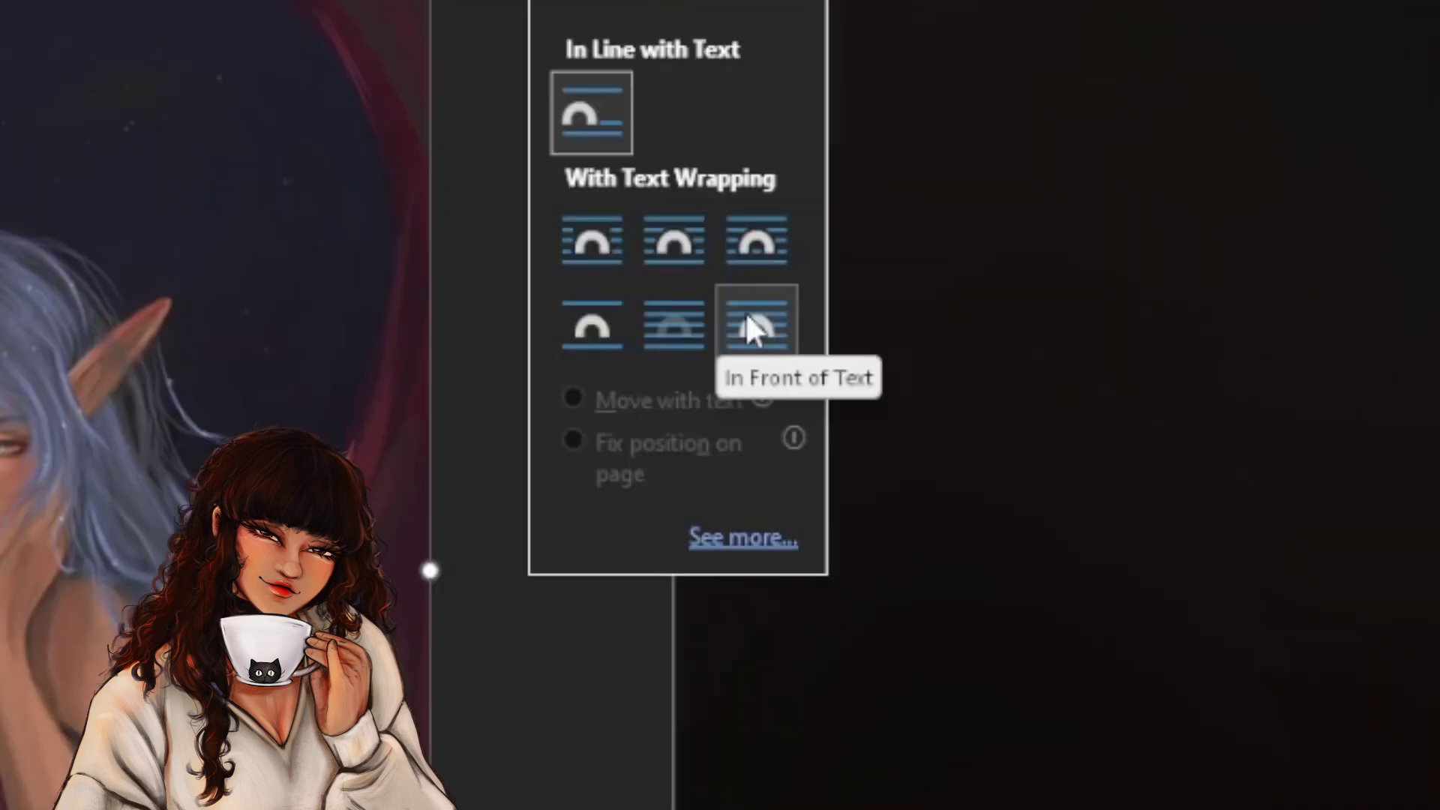
click(749, 319)
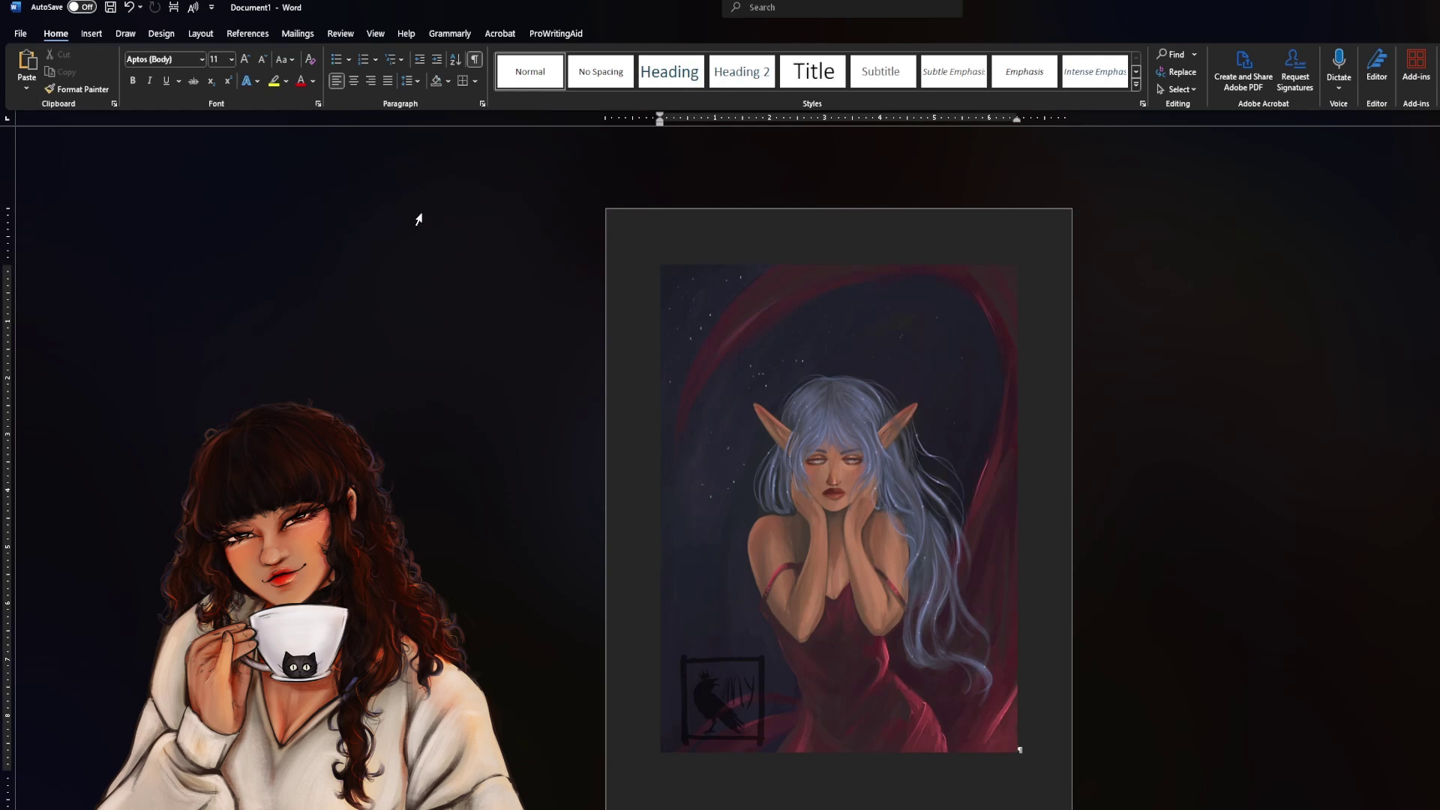
Step: Select the picture in the page and apply In Front of Text with the Wrap Text command
click(201, 37)
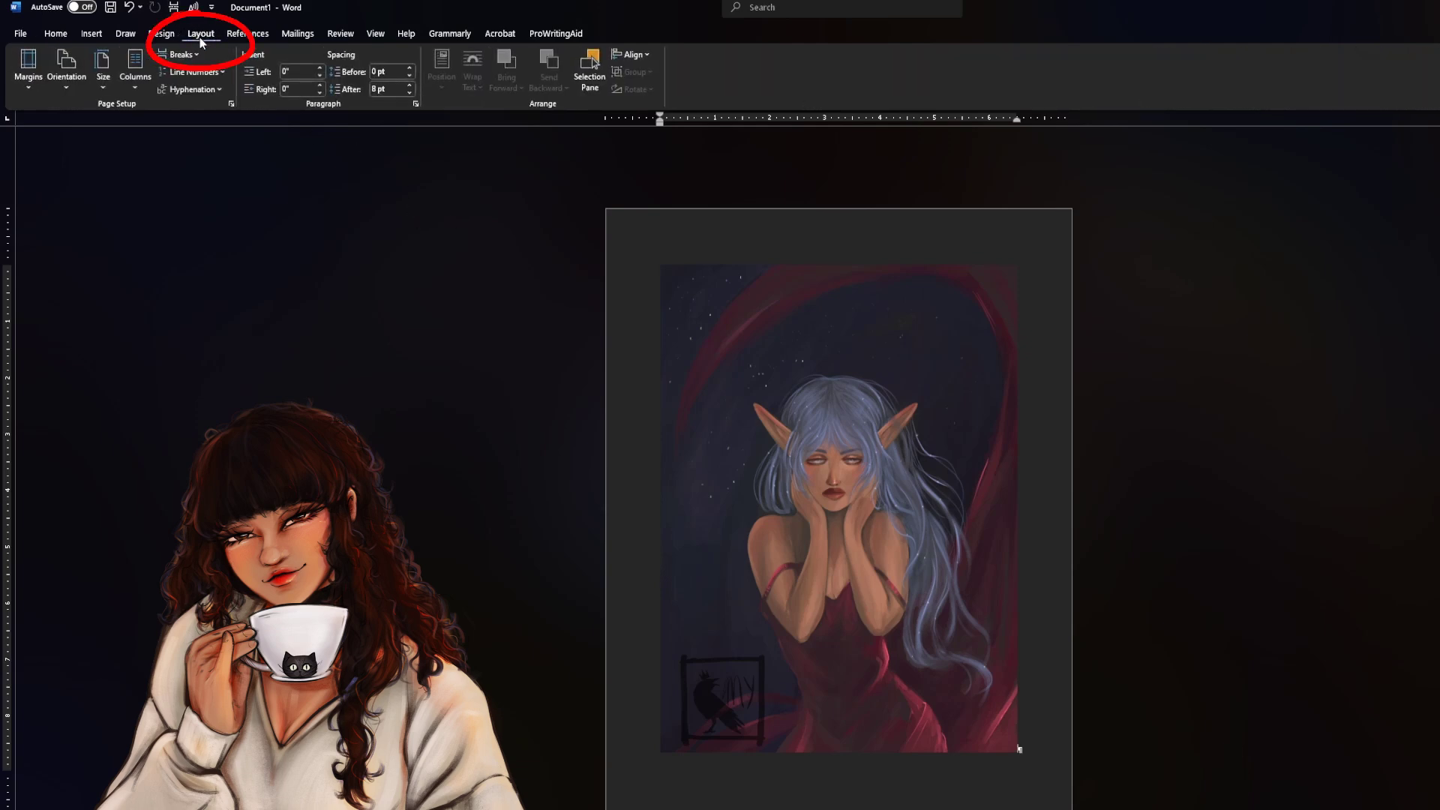
click(770, 323)
click(481, 90)
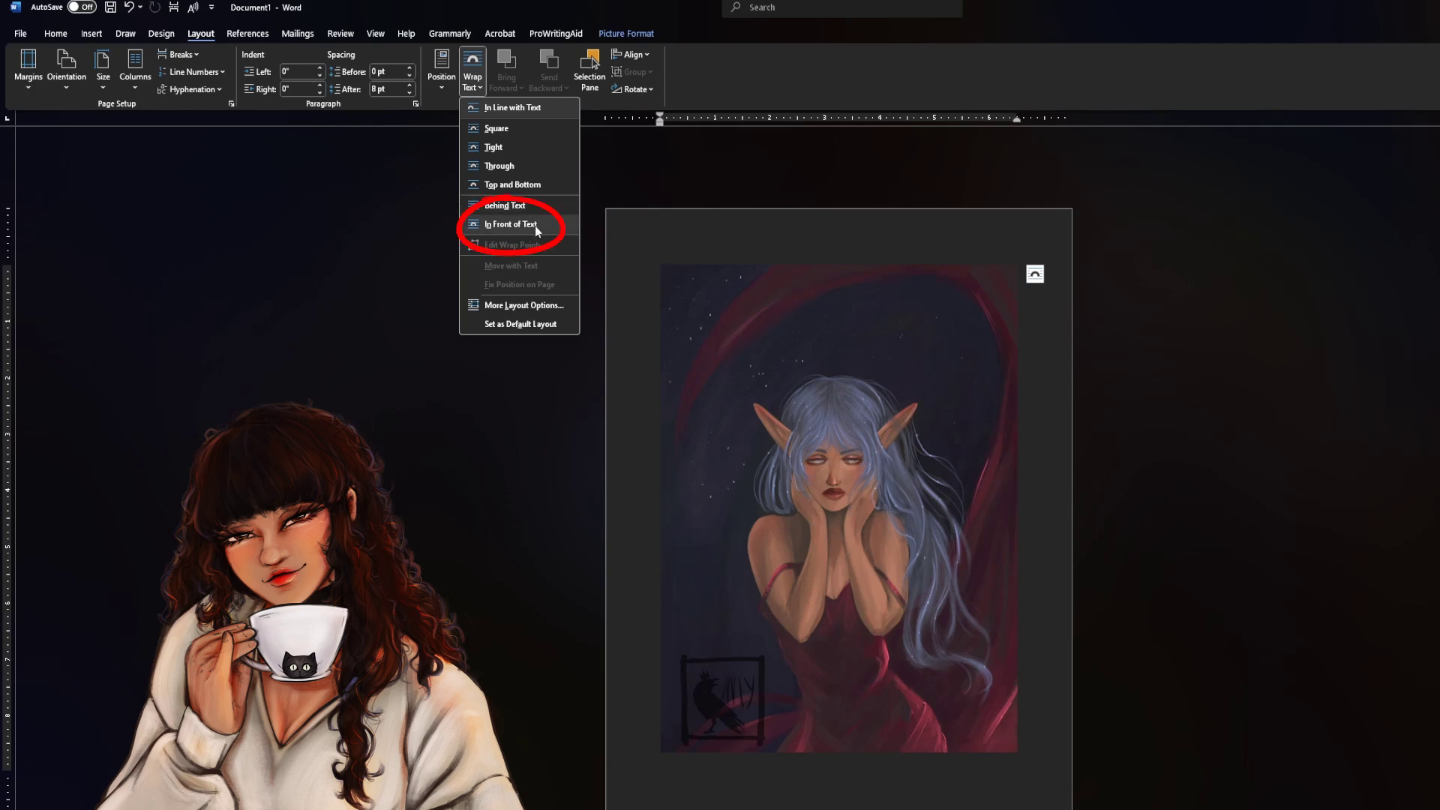
click(534, 225)
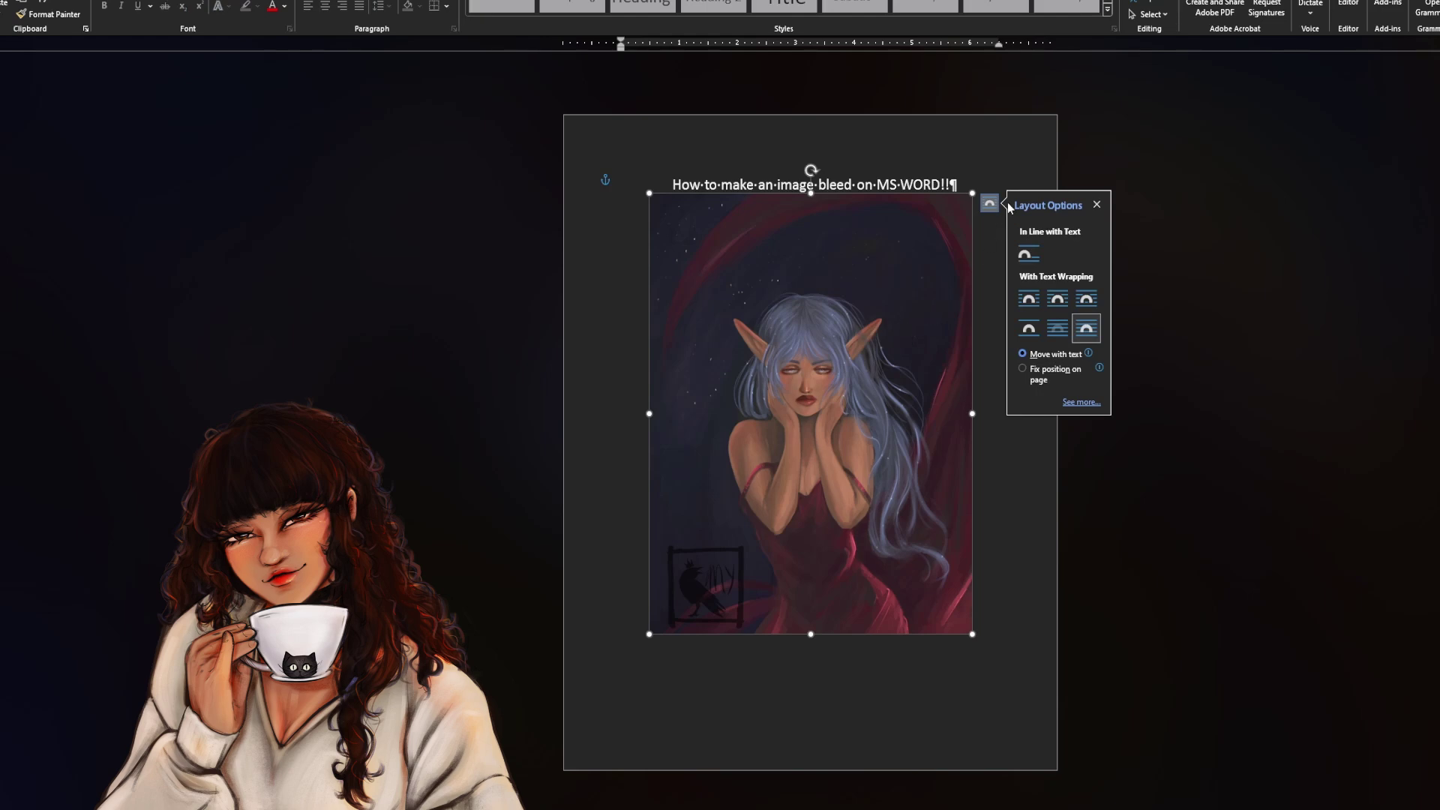
Step: Enlarge the image proportionally from its corners and reposition it until it covers the whole page out to every edge
drag(973, 194, 1032, 147)
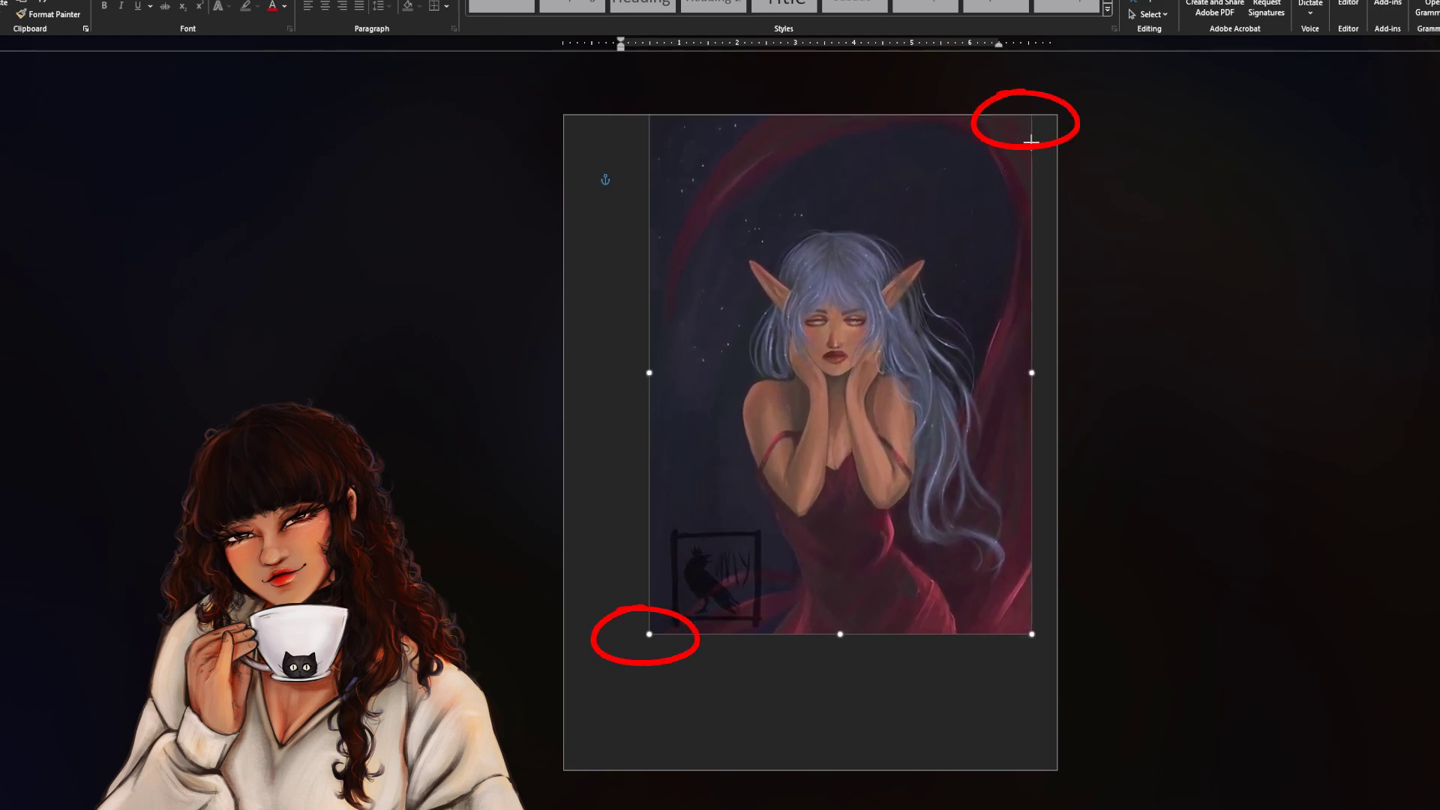
drag(649, 634, 550, 749)
drag(881, 608, 916, 579)
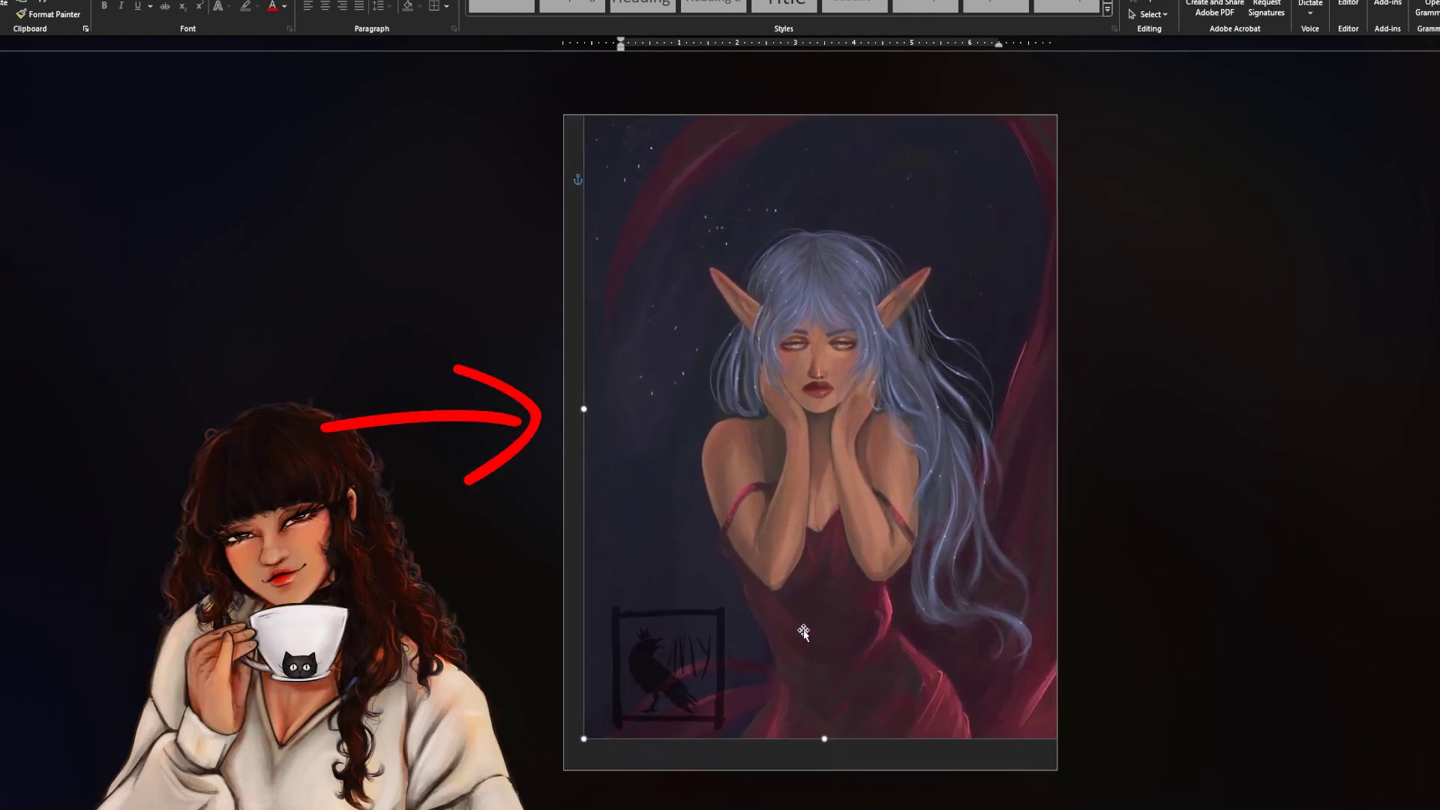
drag(585, 738, 560, 765)
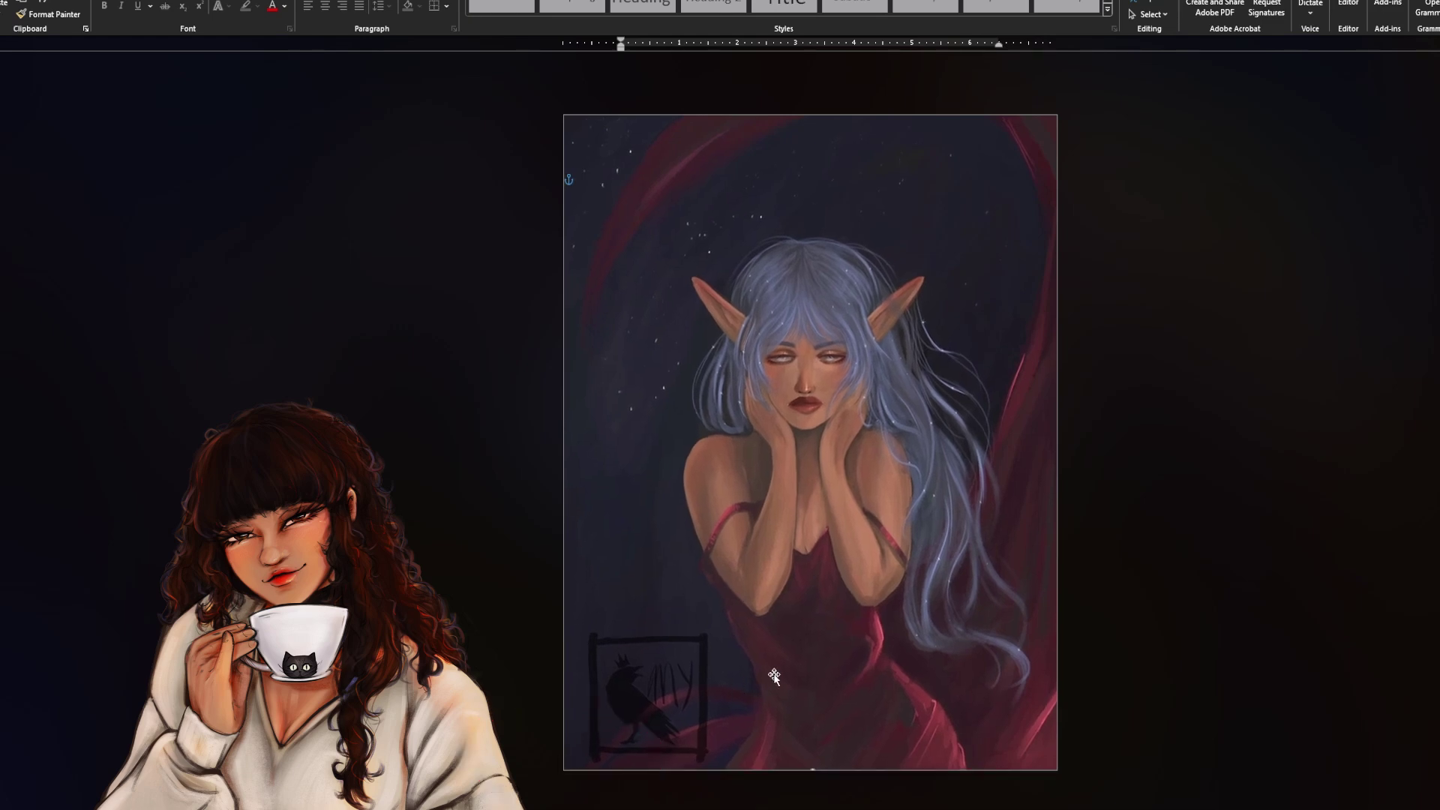
key(Escape)
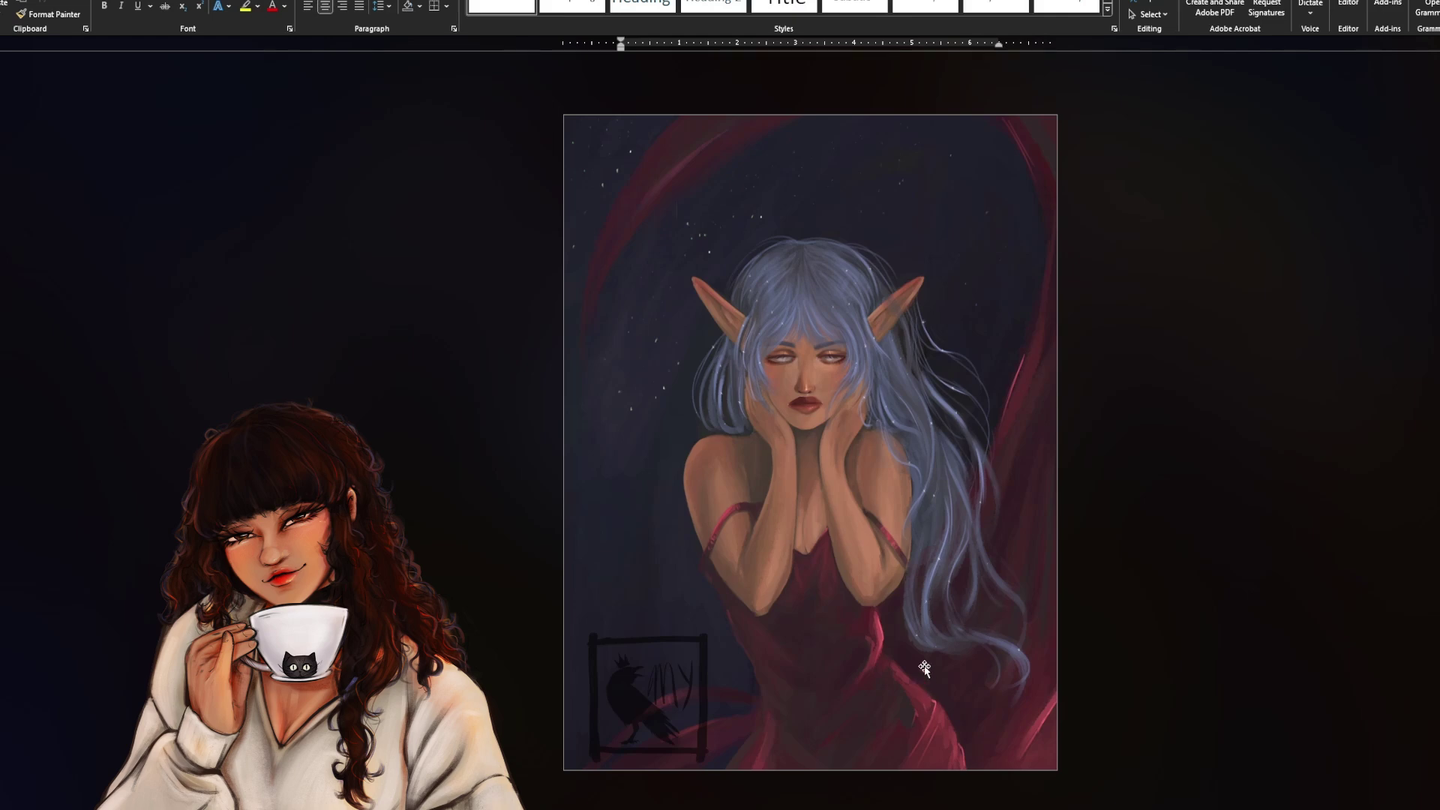
Step: Inspect the page edges up close and extend the image's lower-left corner to close the remaining gap at the page corner
click(834, 659)
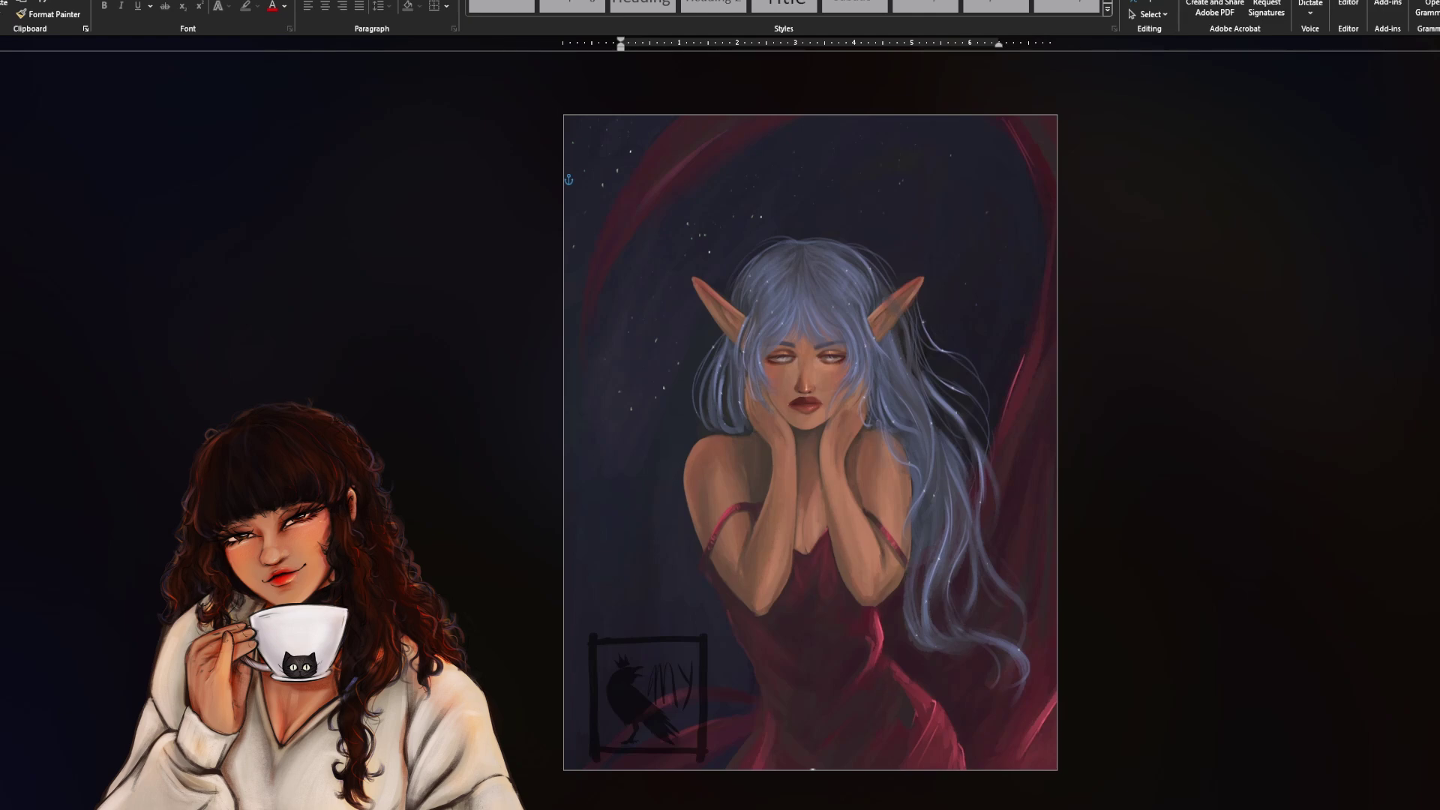
scroll(810, 442, up, 10)
scroll(986, 579, down, 6)
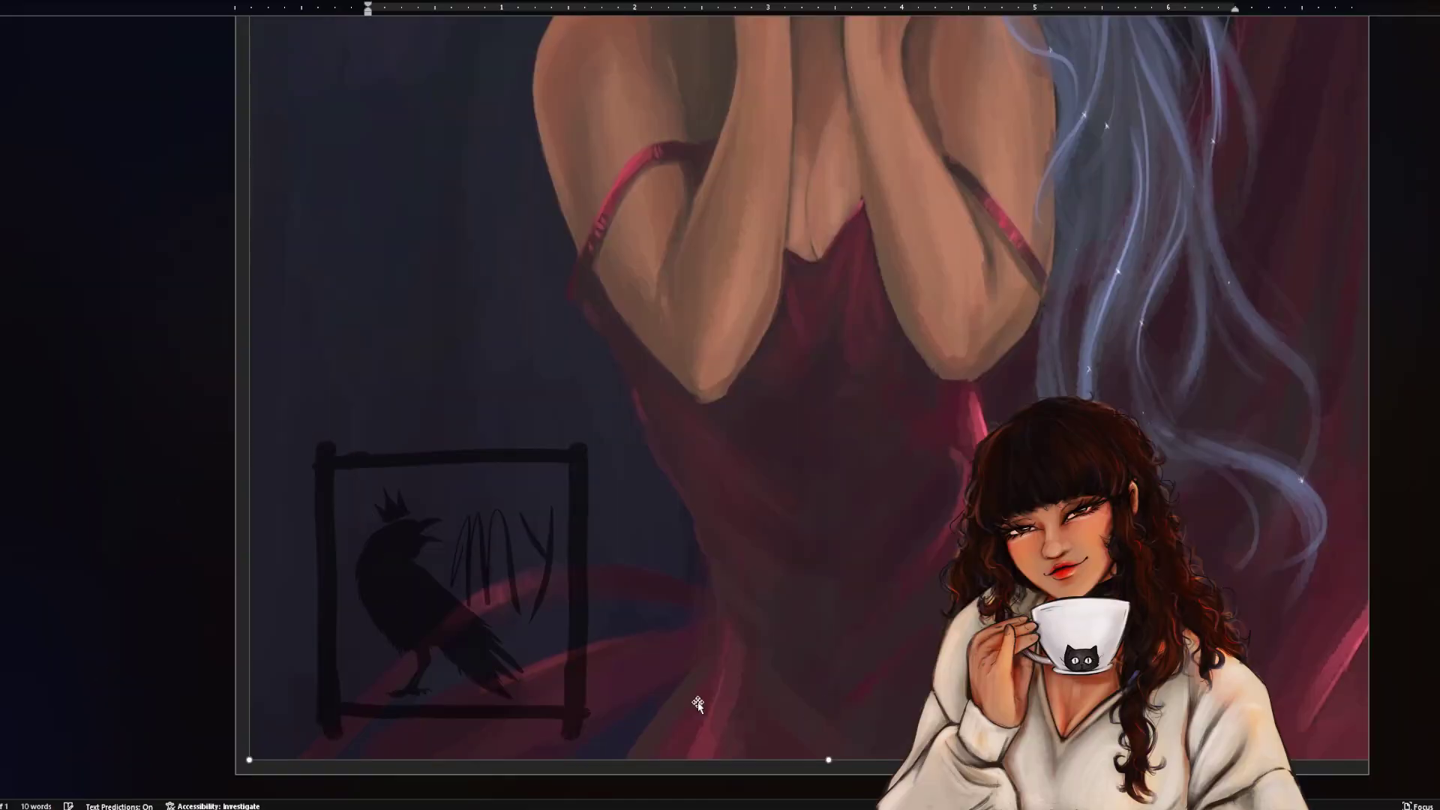
drag(250, 760, 235, 769)
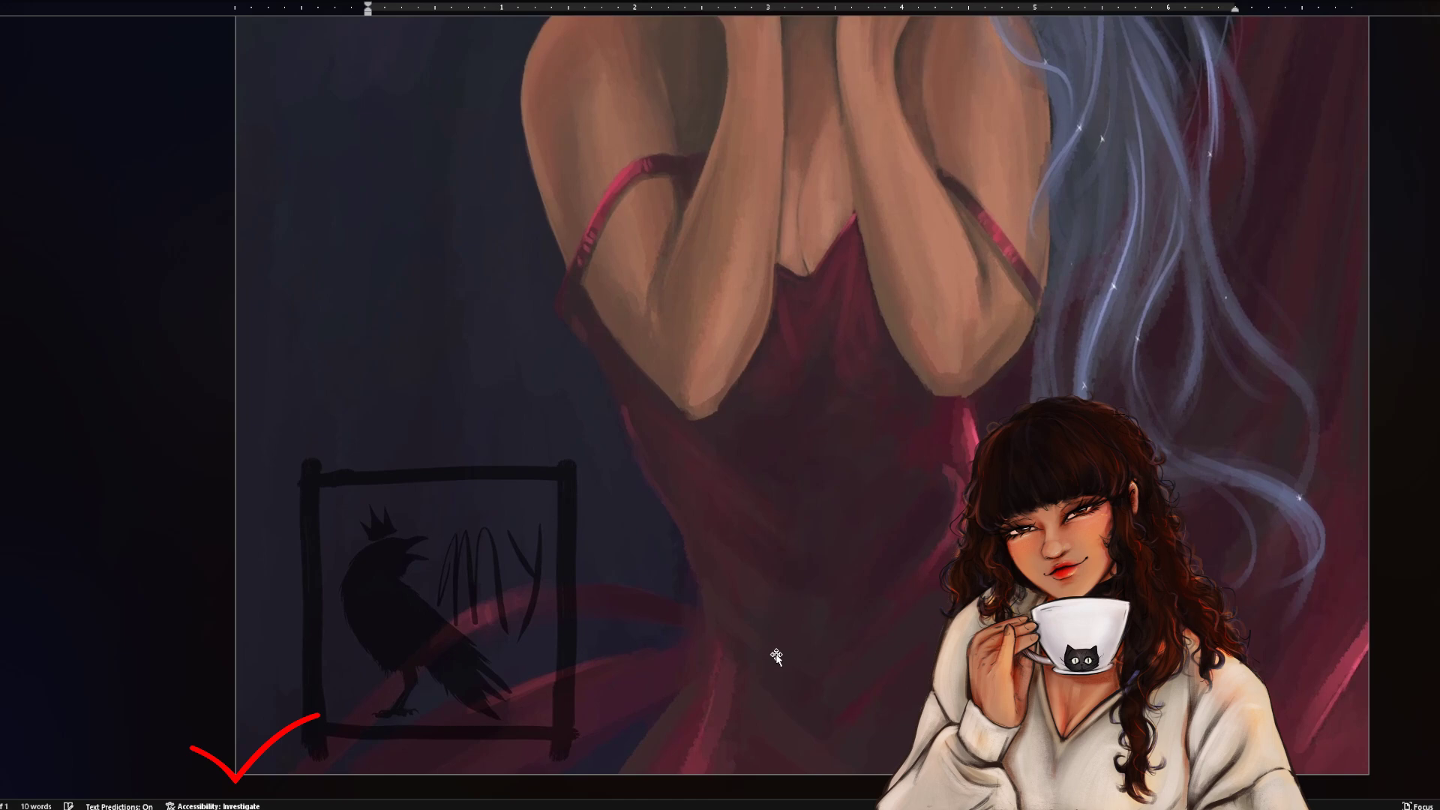
scroll(908, 667, up, 10)
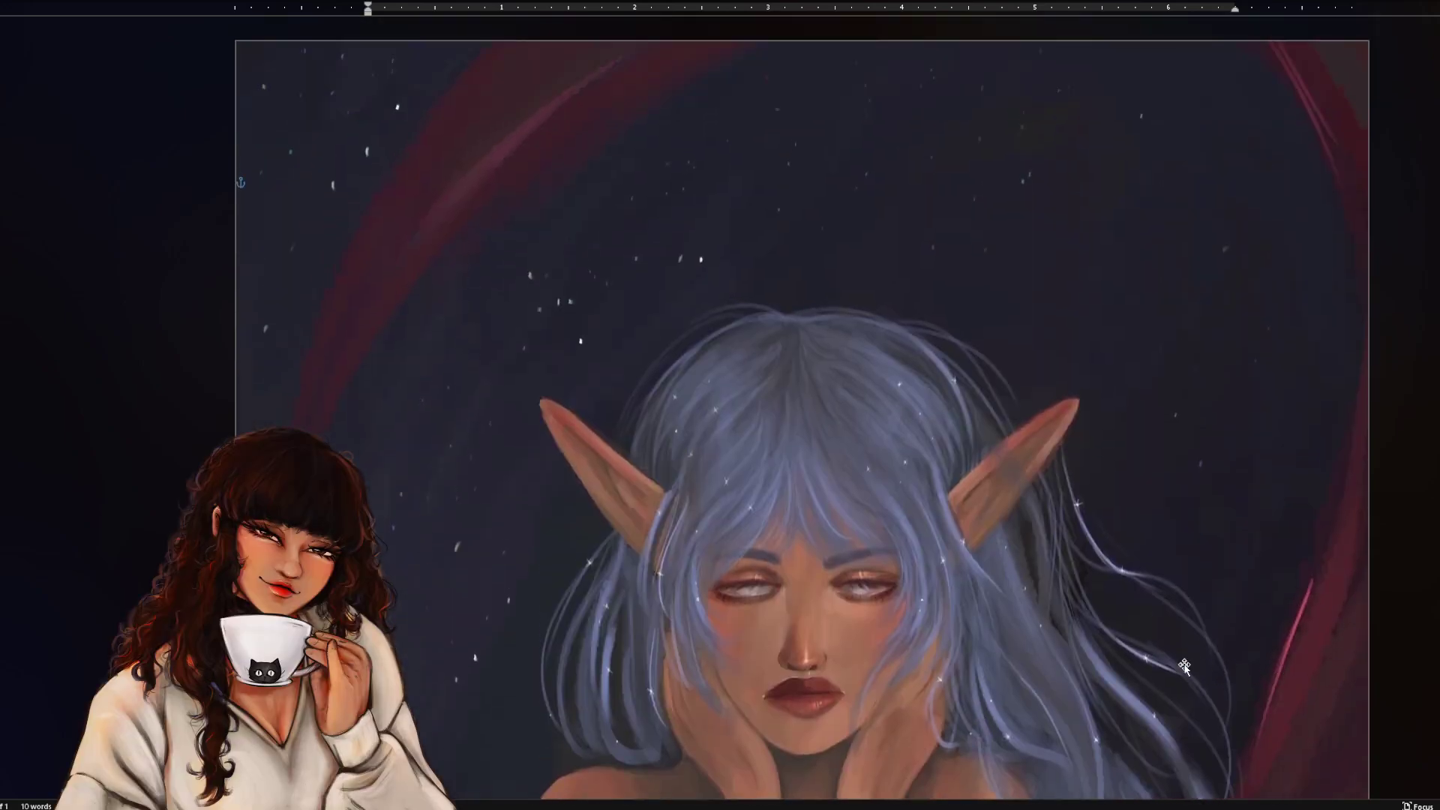
scroll(1275, 668, down, 5)
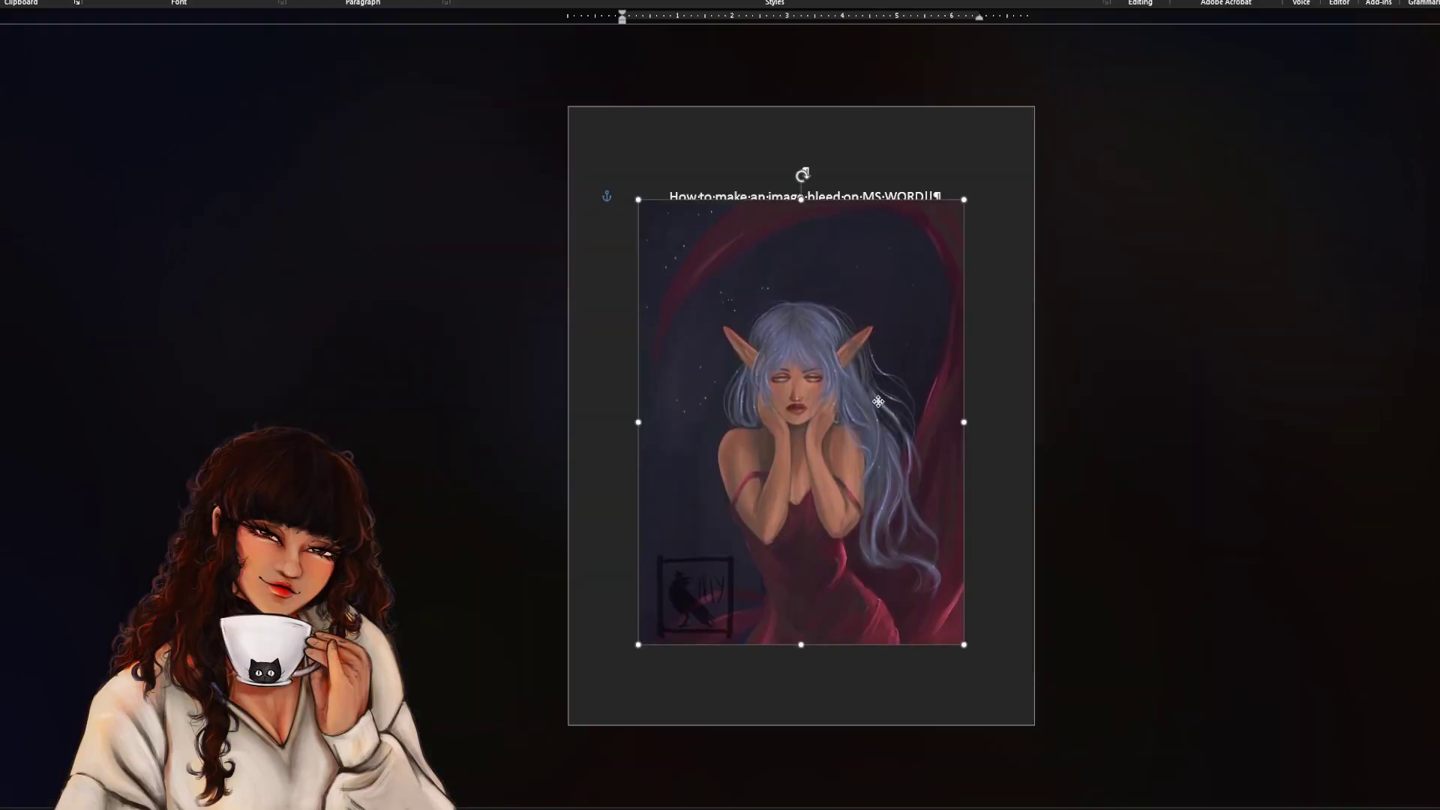
Step: Try to fill the page by moving the image to the page's right edge and stretching its left, top and bottom sides
drag(888, 414, 1033, 398)
drag(644, 398, 569, 398)
drag(801, 175, 817, 104)
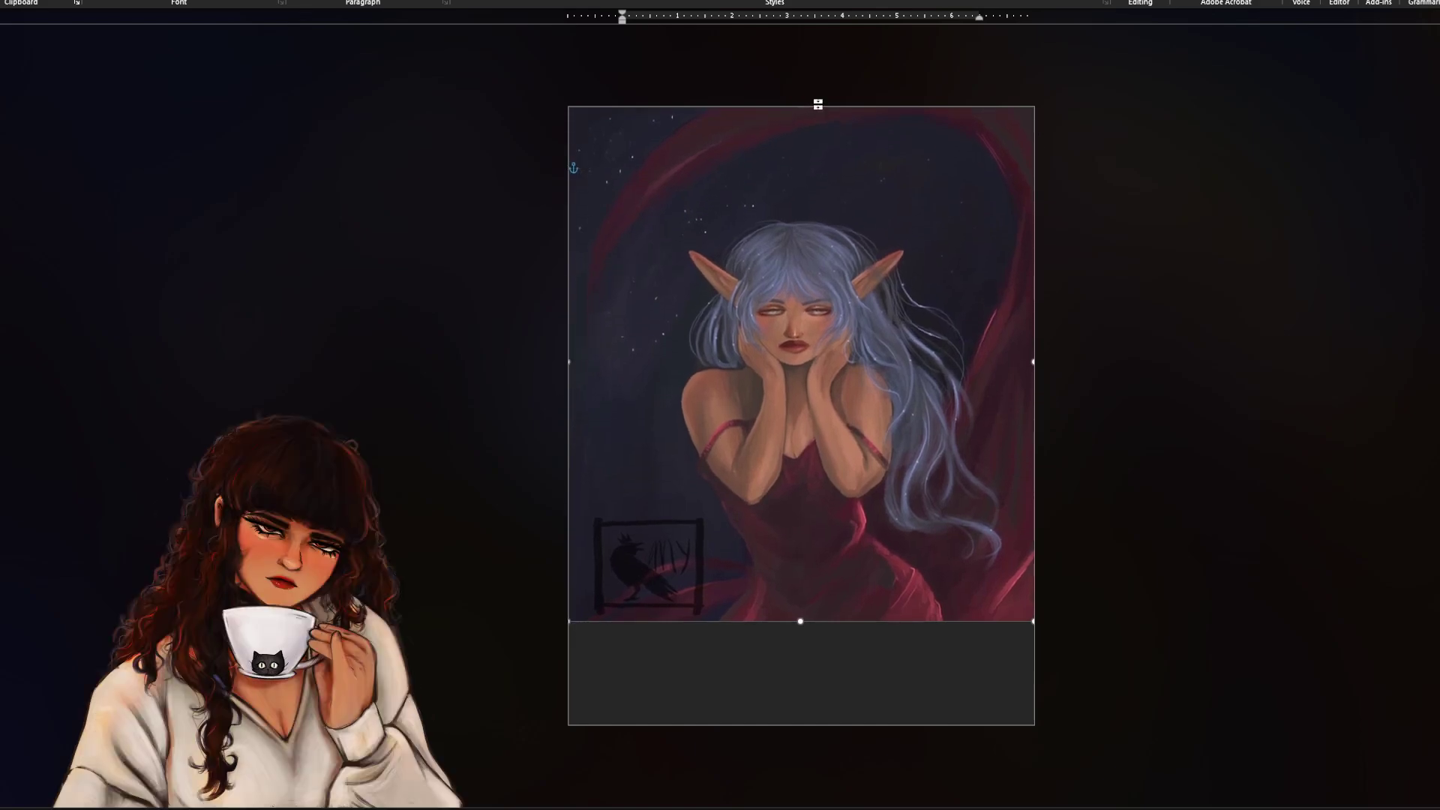
drag(800, 621, 789, 726)
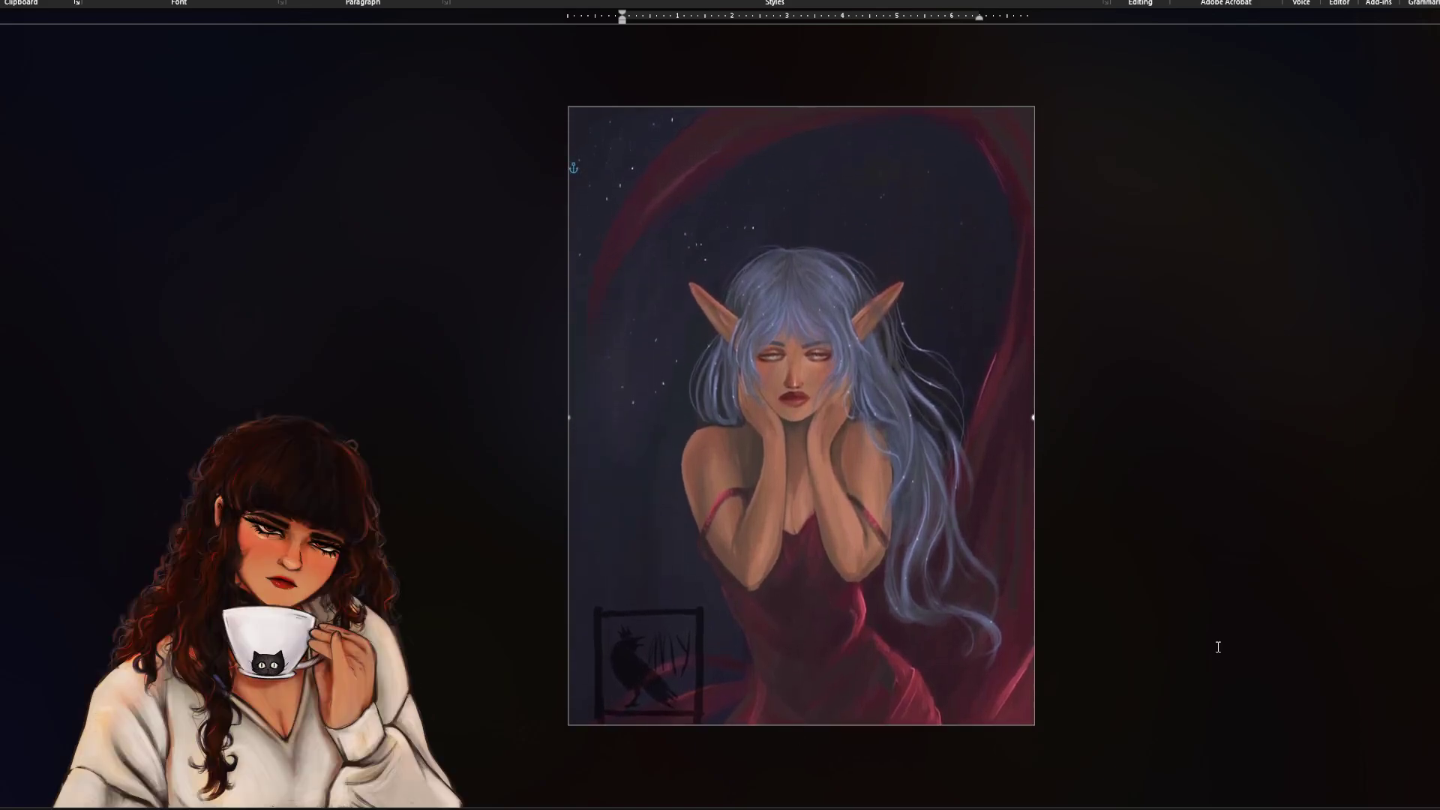
Step: Undo the side-by-side stretching of the image
key(ctrl+z)
key(ctrl+z)
key(ctrl+z)
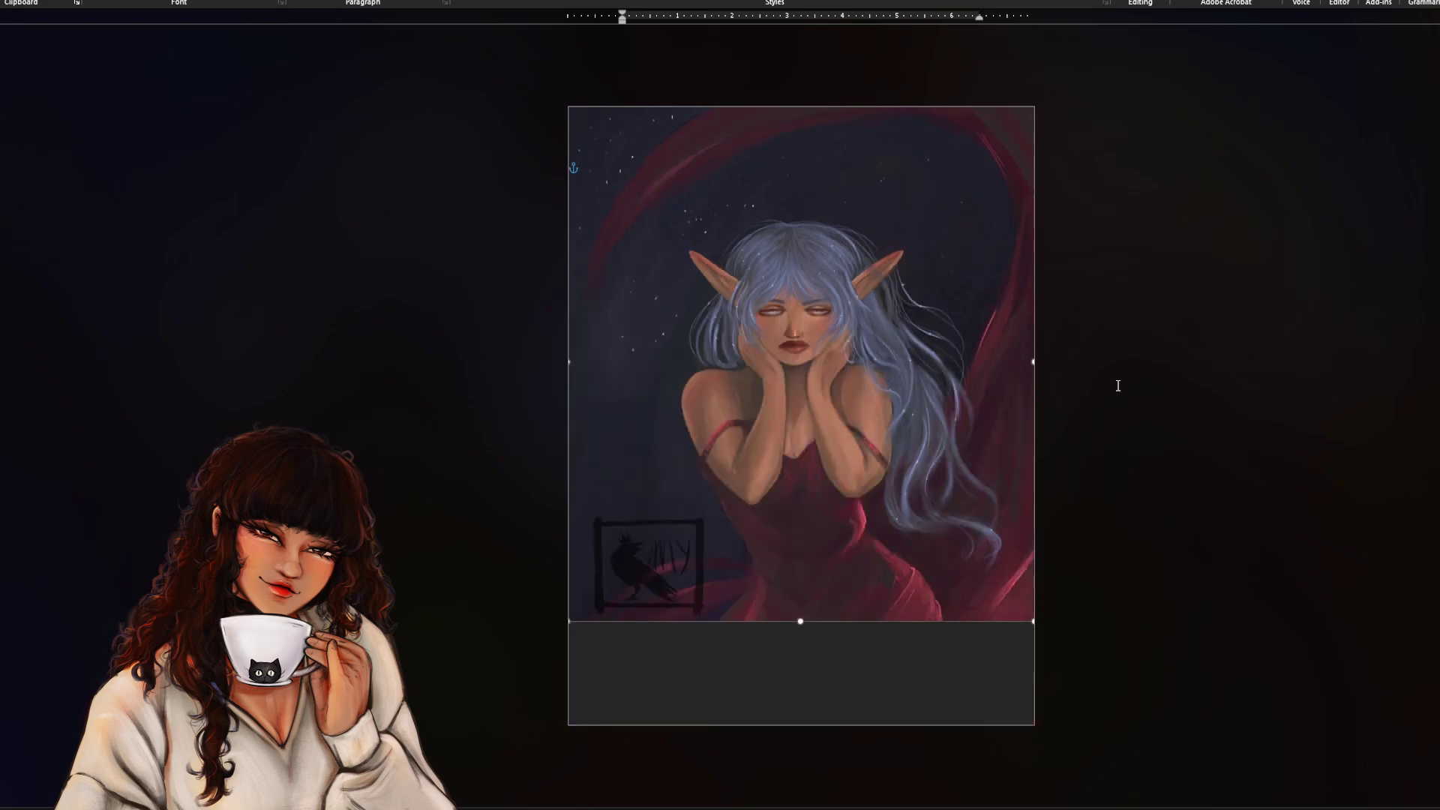
Step: Scale the image from its corners to cover the full page and check its lower edge up close
drag(862, 434, 931, 361)
drag(714, 546, 565, 678)
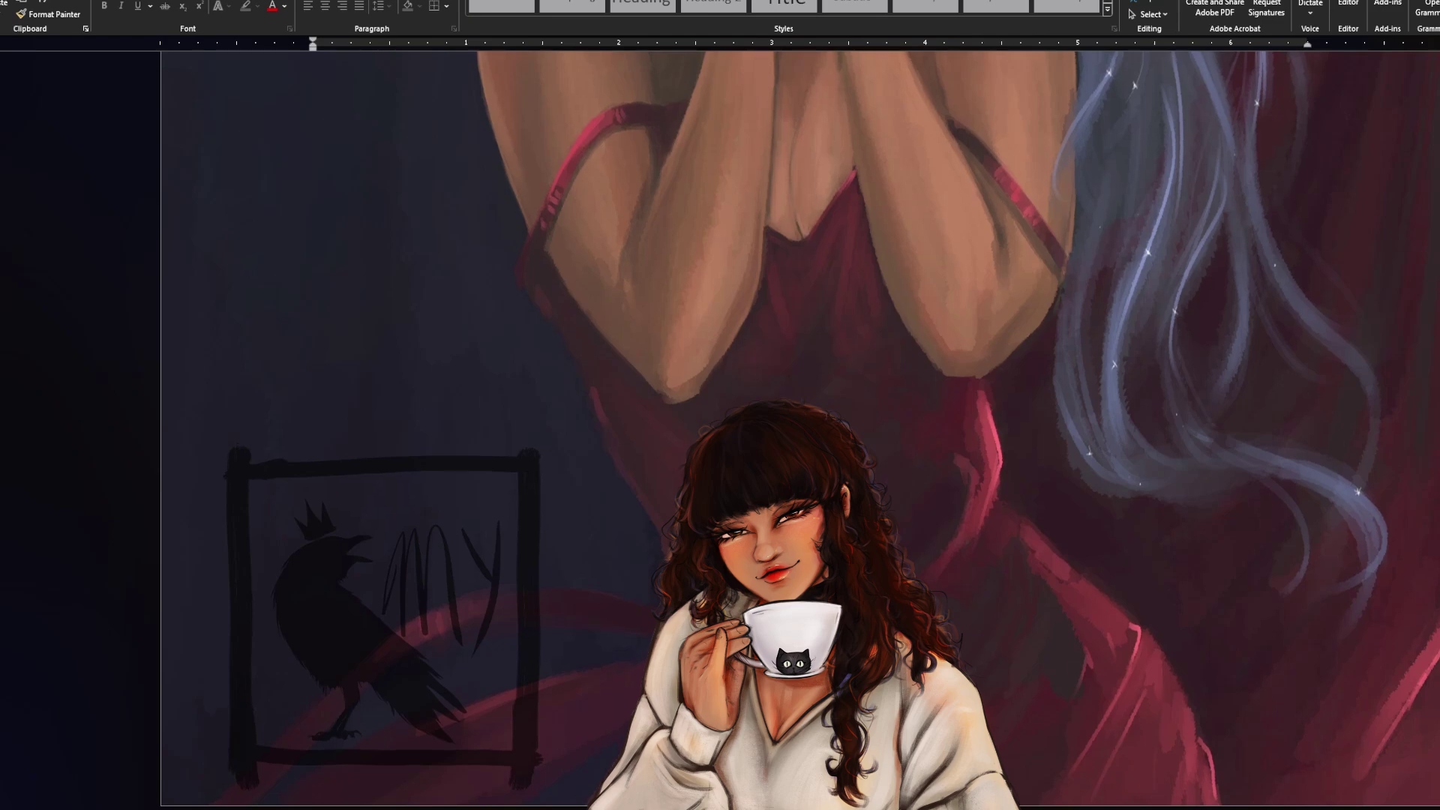
scroll(720, 420, down, 5)
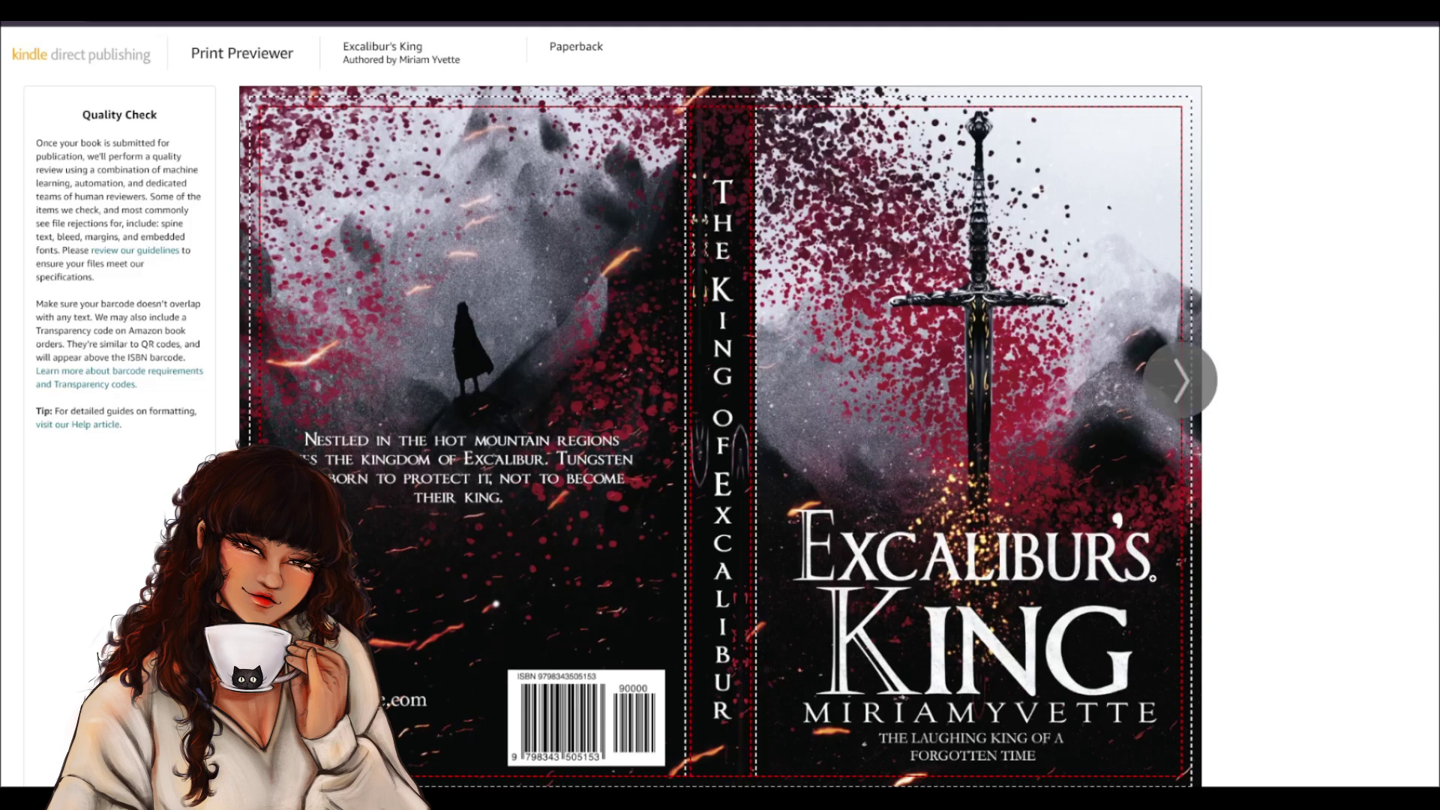
Step: Switch to the Kindle Direct Publishing Print Previewer and examine the full-bleed cover, map spread and first chapter opening of Excalibur's King
click(1179, 381)
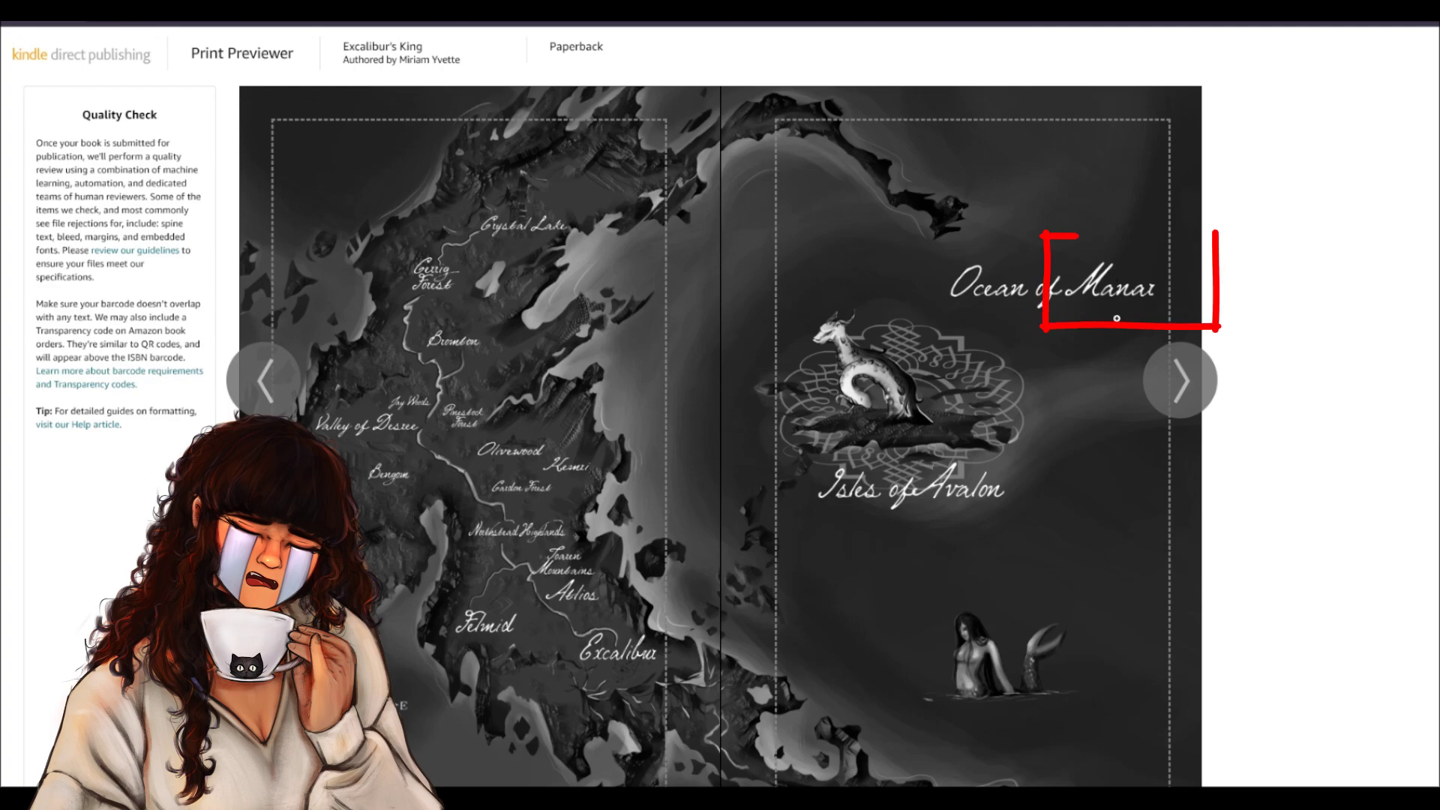
click(1181, 380)
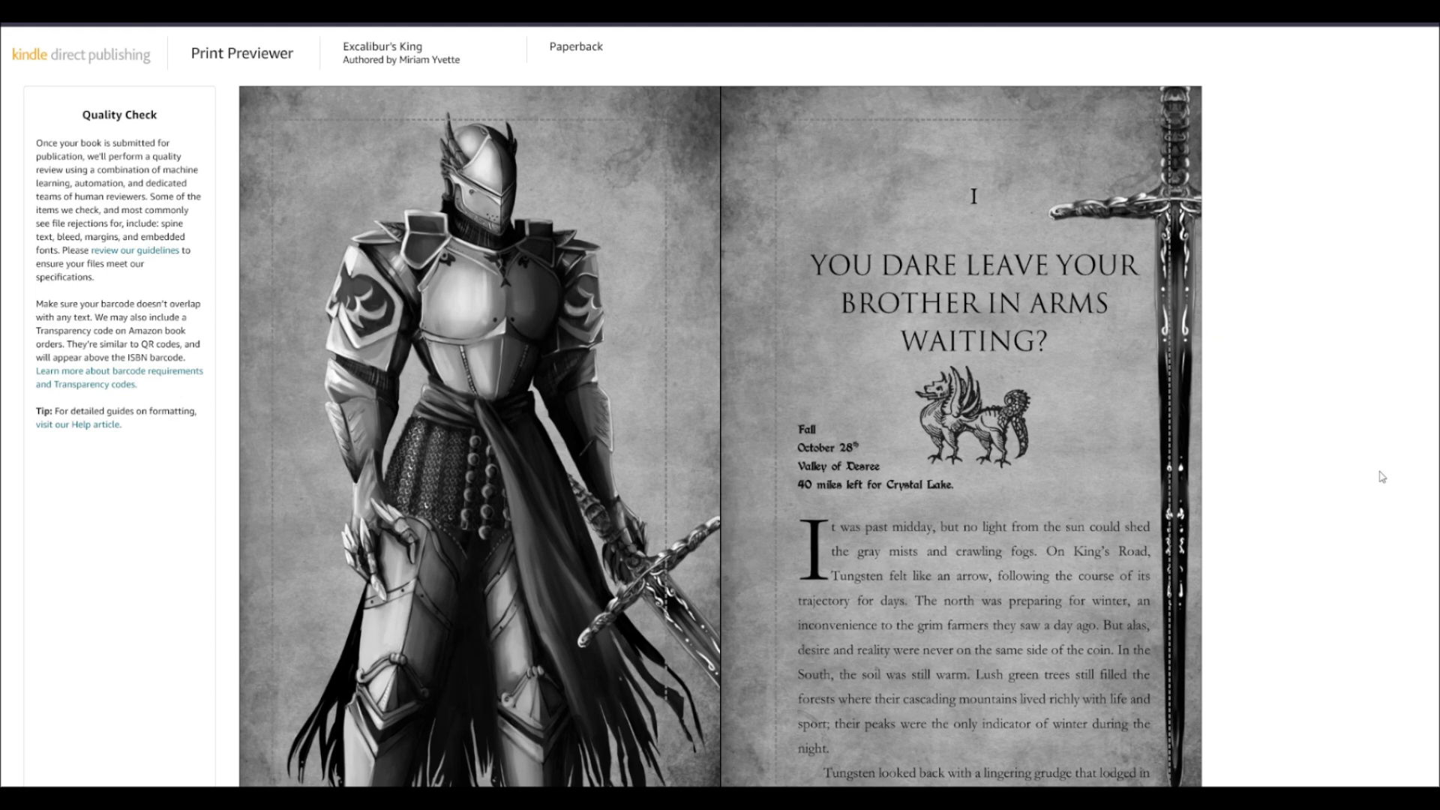
mouse_move(1121, 374)
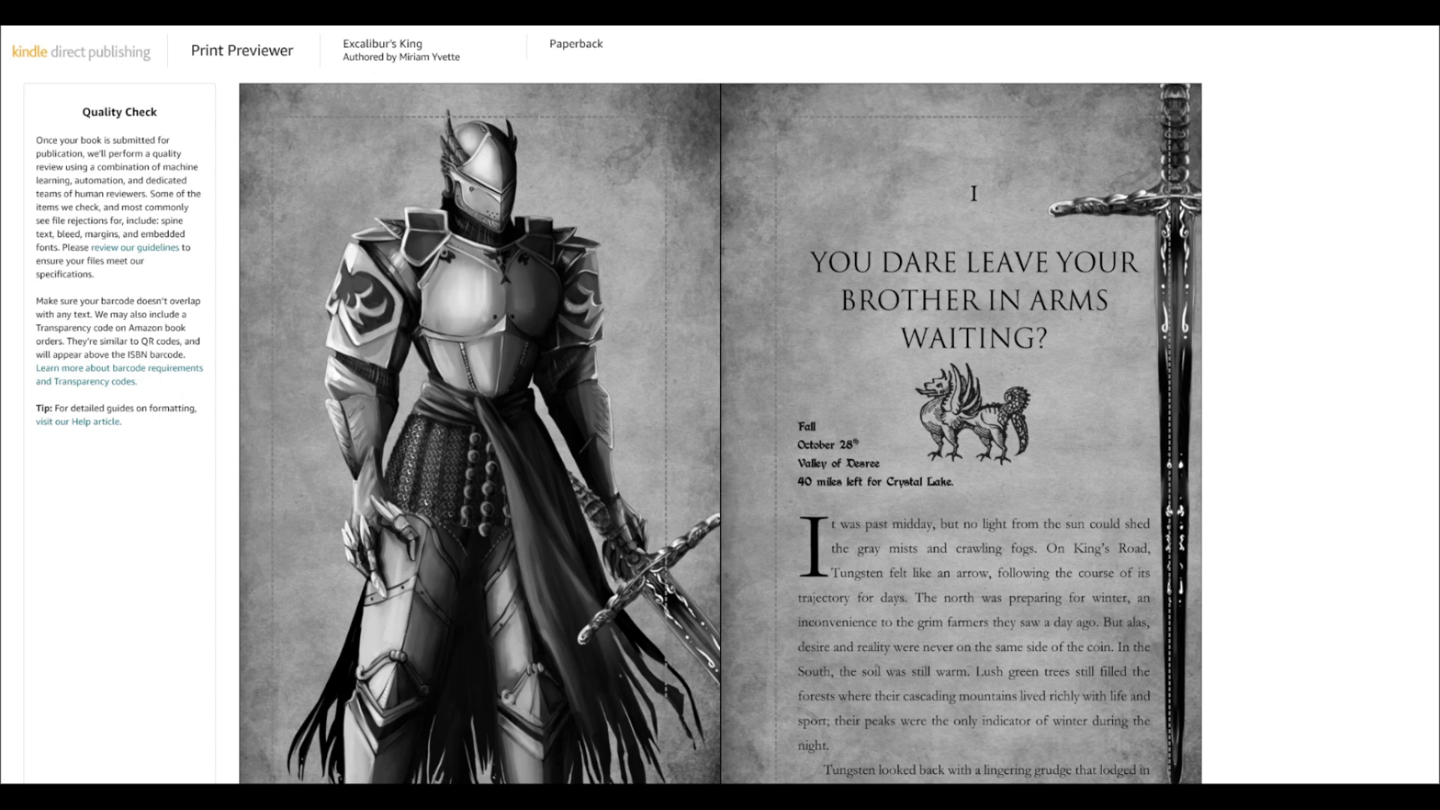
mouse_move(1129, 390)
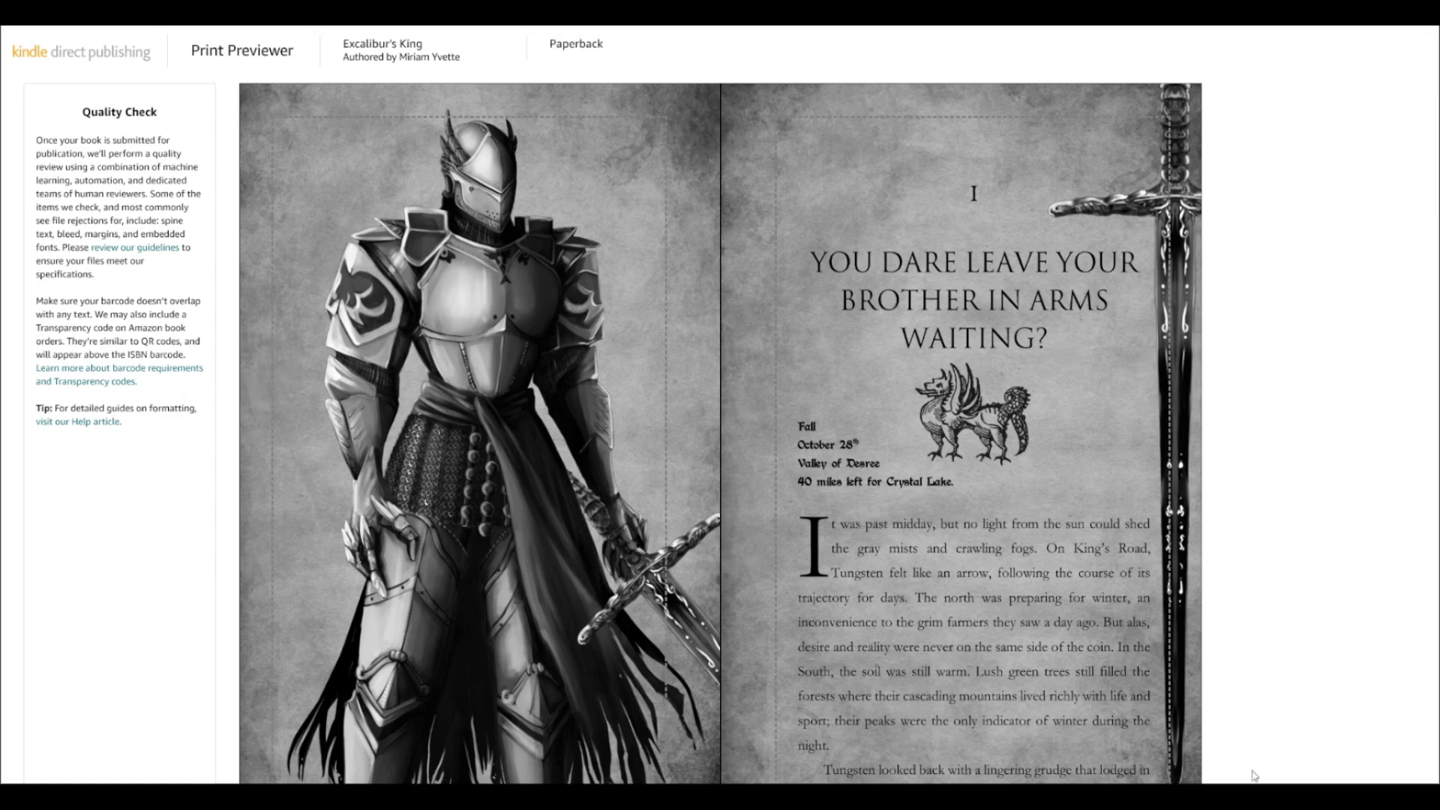